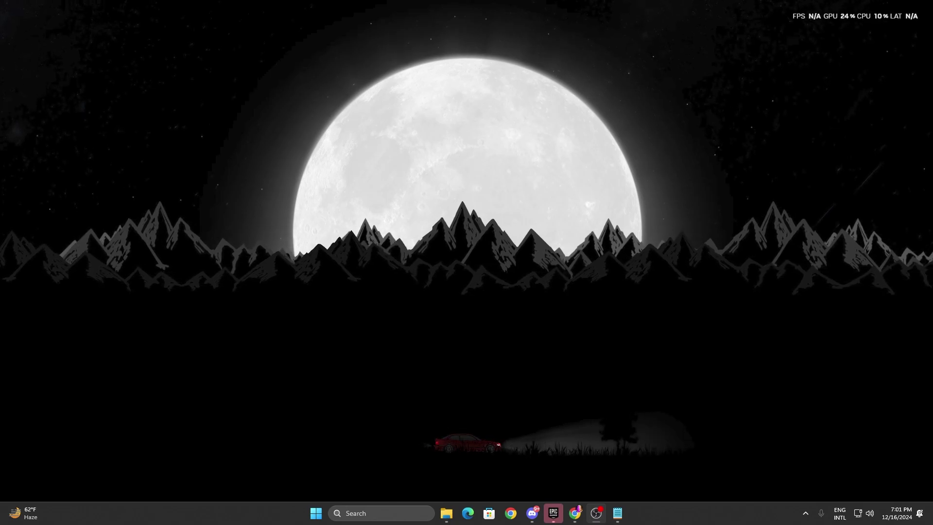
# Search 'RE' and run Registry Editor as administrator, approving the UAC prompt
pyautogui.click(361, 512)
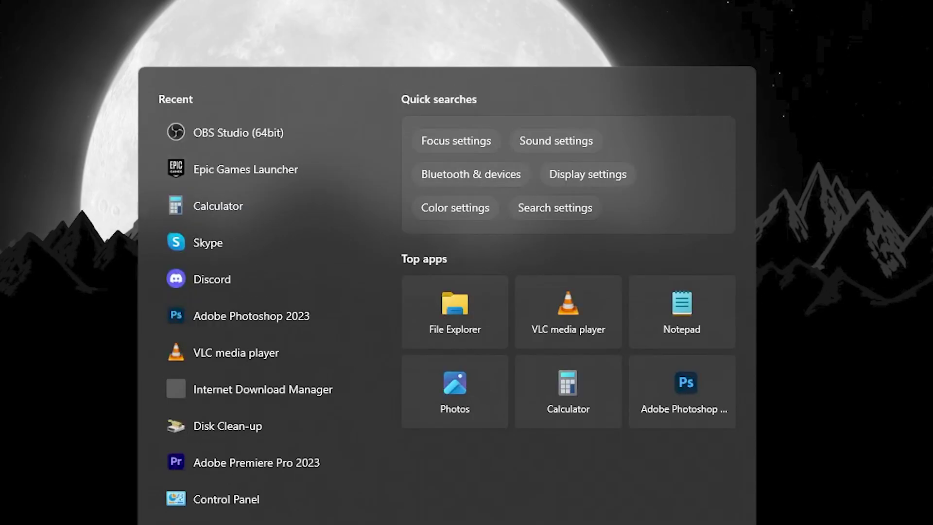
pyautogui.write('RE')
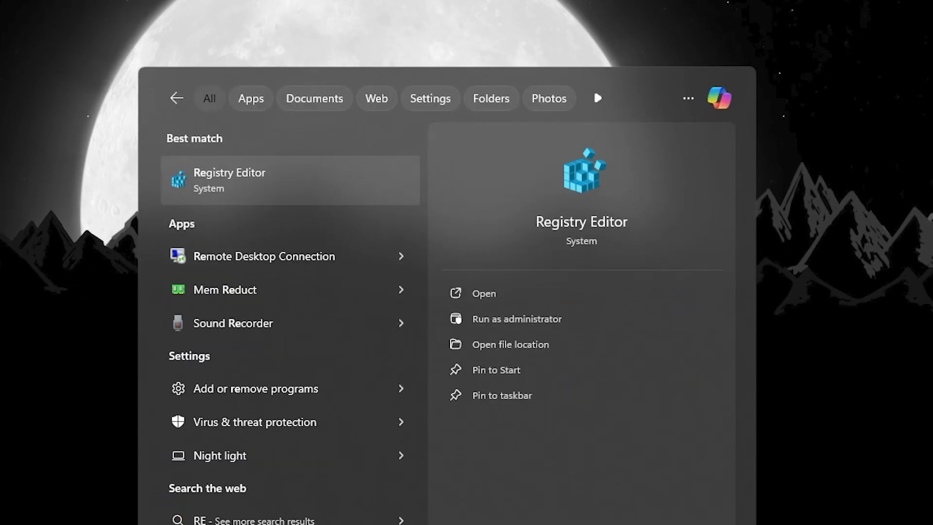
pyautogui.rightClick(219, 182)
pyautogui.click(272, 200)
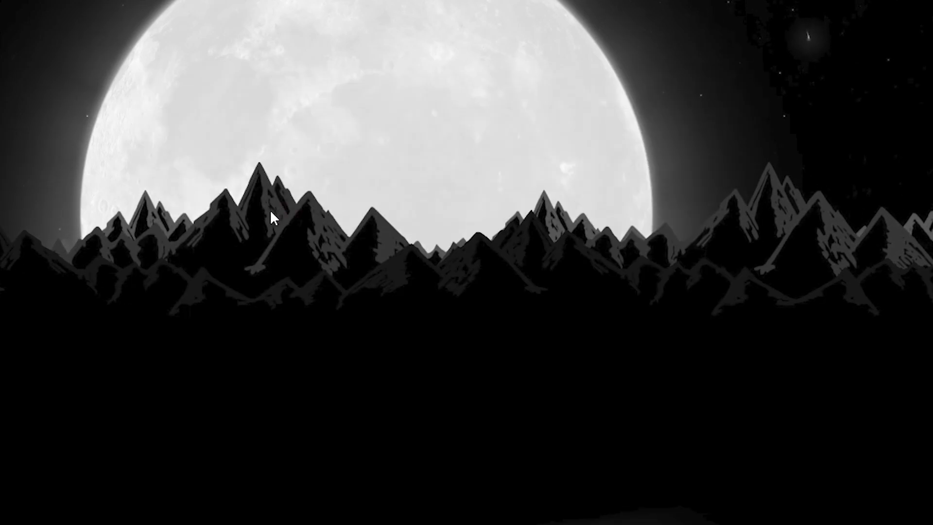
pyautogui.click(316, 383)
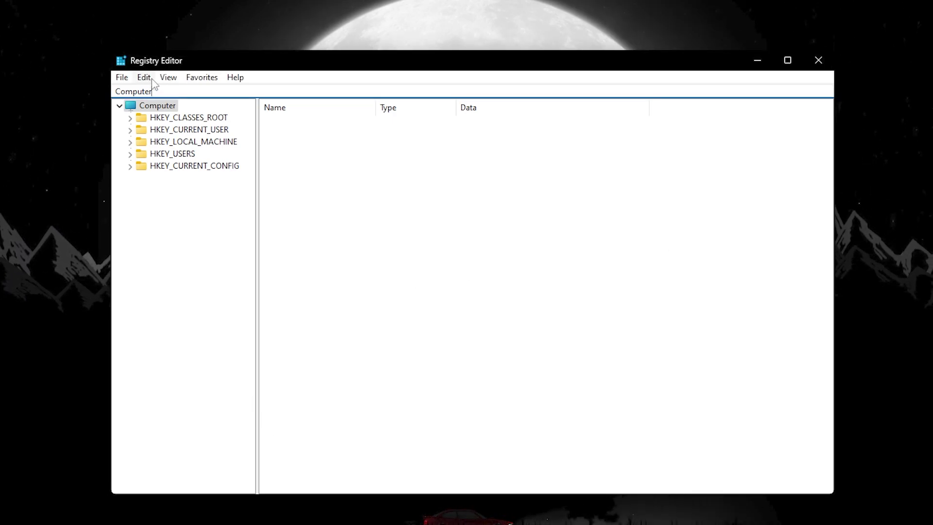
# Paste the DriverSearching key path into the address bar and set SearchOrderConfig to 0
pyautogui.write('\\')
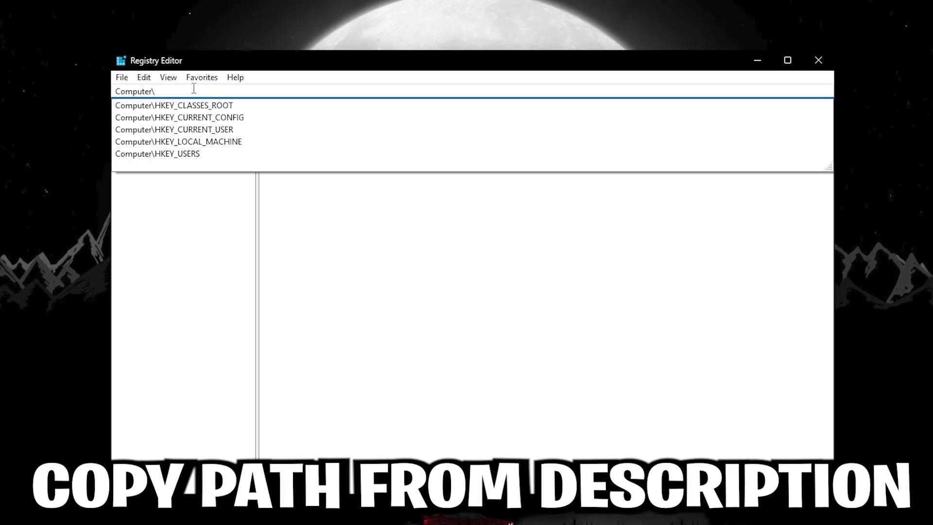
pyautogui.write('HKEY_LOCAL_MACHINE\\SOFTWARE\\Microsoft\\Windows\\CurrentVersion\\DriverSearching')
pyautogui.press('Return')
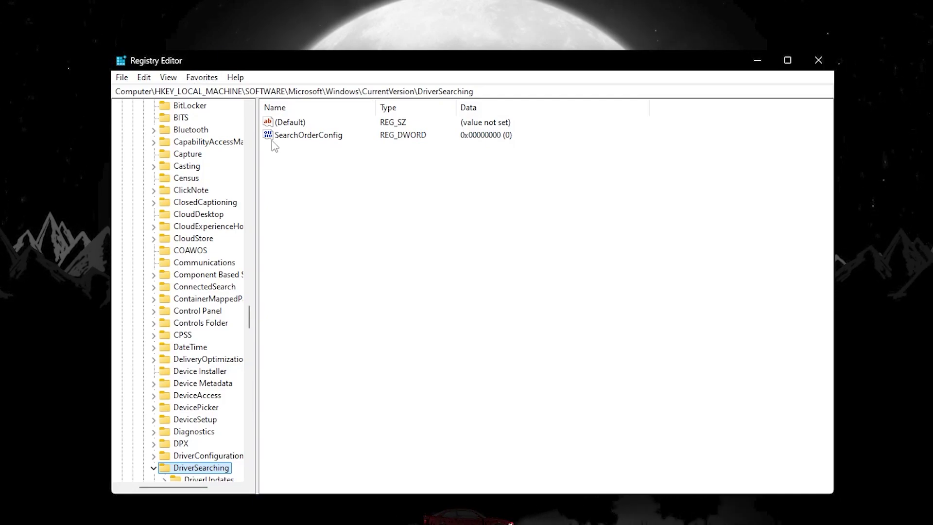
pyautogui.rightClick(315, 137)
pyautogui.click(357, 144)
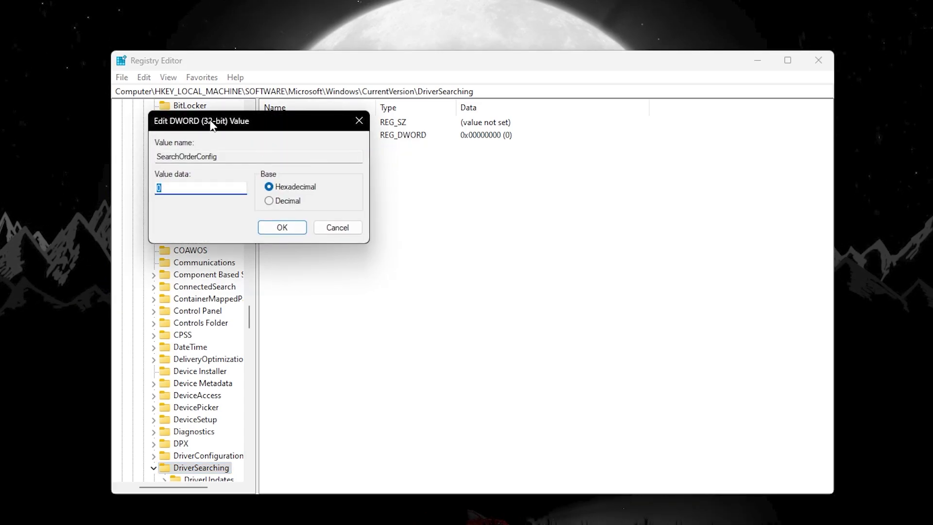
pyautogui.moveTo(211, 125); pyautogui.dragTo(358, 145)
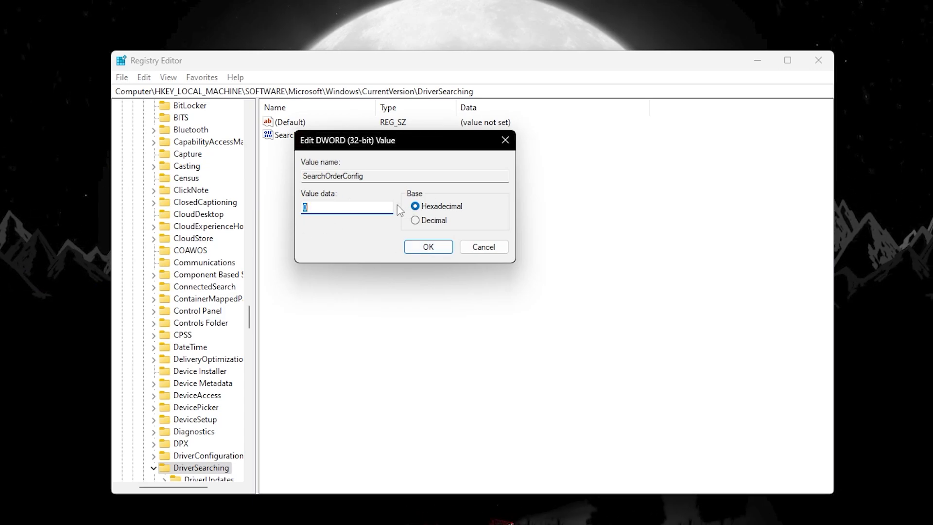
pyautogui.click(433, 247)
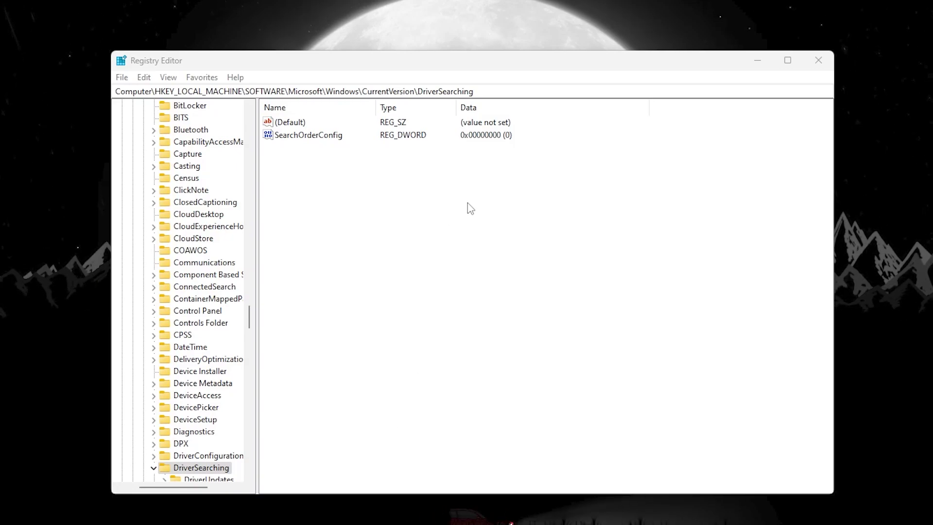
# Paste the AllowGameDVR key path into the address bar and set its 'value' DWORD to 0
pyautogui.moveTo(487, 95); pyautogui.dragTo(161, 95)
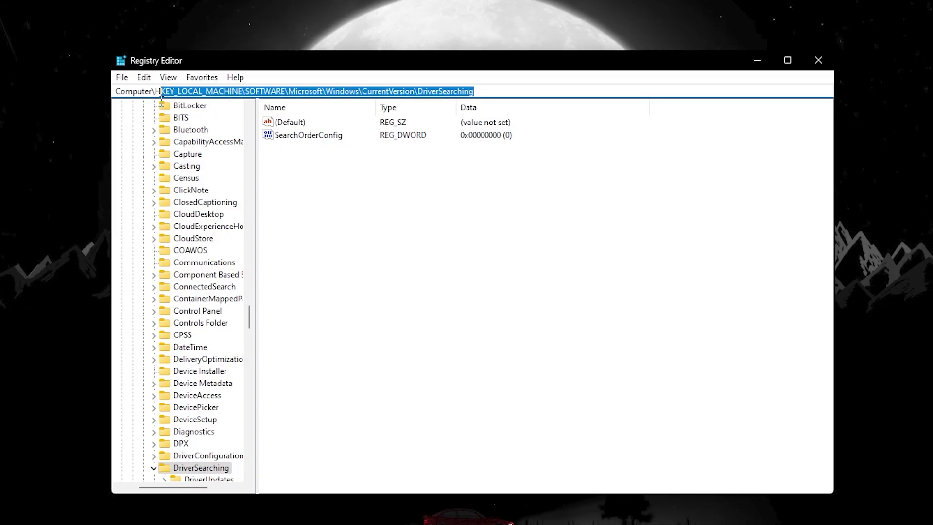
pyautogui.write('HKEY_LOCAL_MACHINE\\SOFTWARE\\Microsoft\\PolicyManager\\default\\ApplicationManagement\\AllowGameDVR')
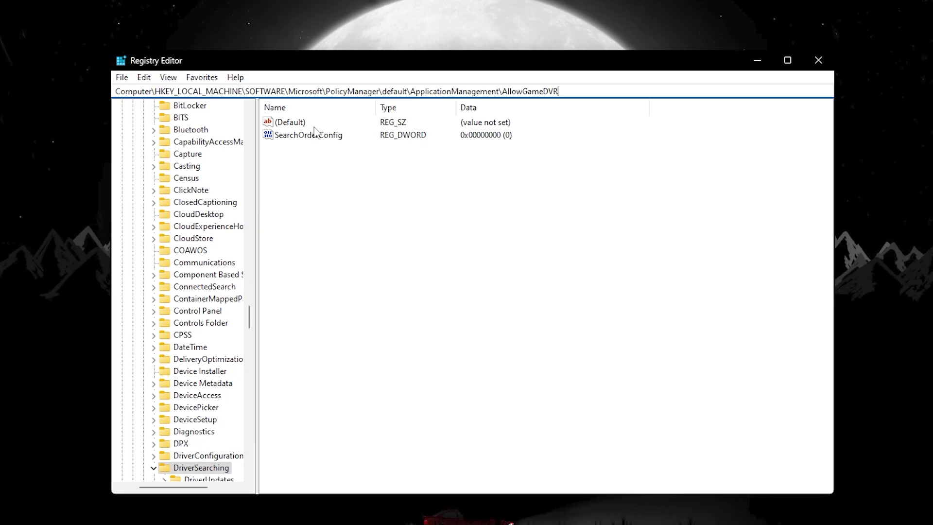
pyautogui.press('Return')
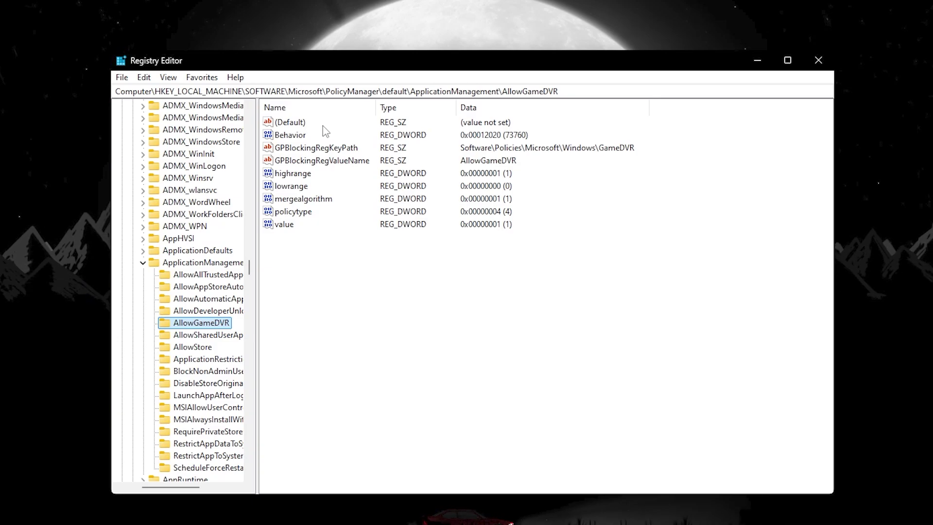
pyautogui.doubleClick(284, 224)
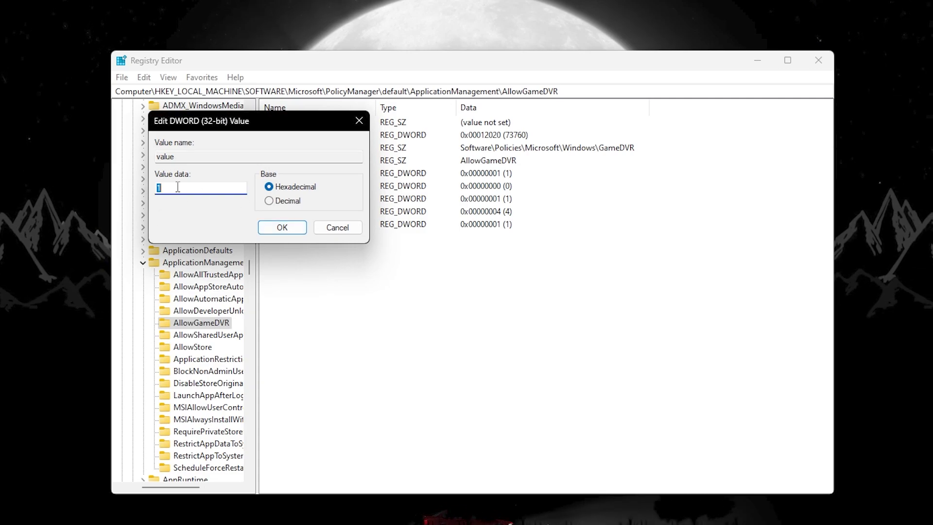
pyautogui.write('0')
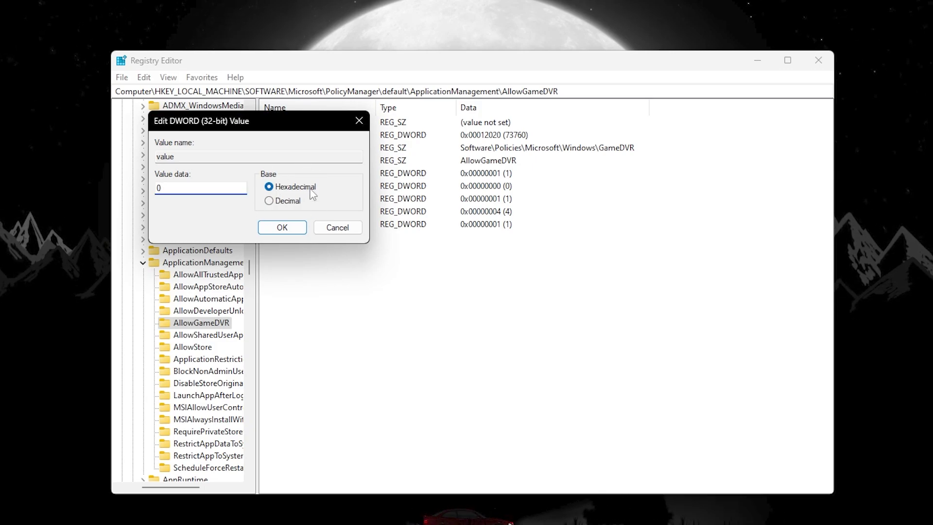
pyautogui.click(281, 226)
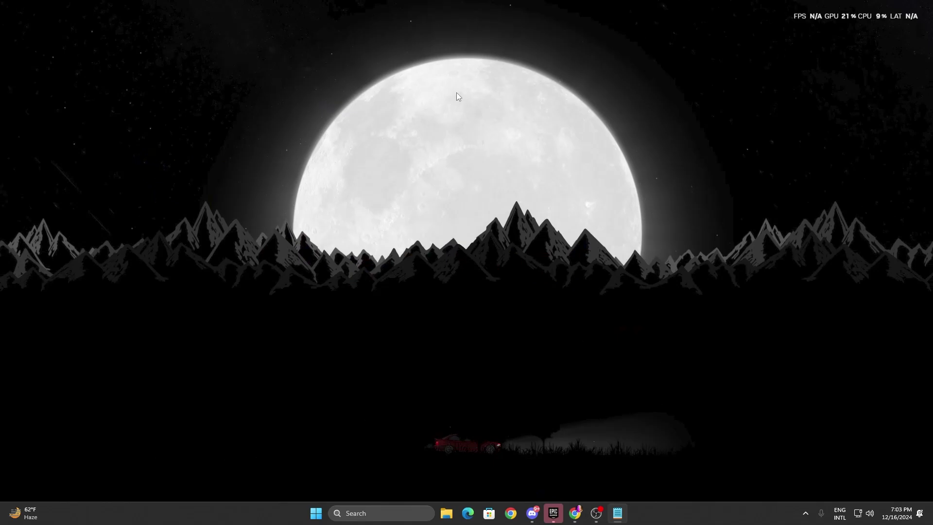
# Browse from Local Disk (C:) through Program Files\Epic Games\Fortnite\FortniteGame\Binaries\Win64 to FortniteClient-Win64-Shipping.exe
pyautogui.press('super+e')
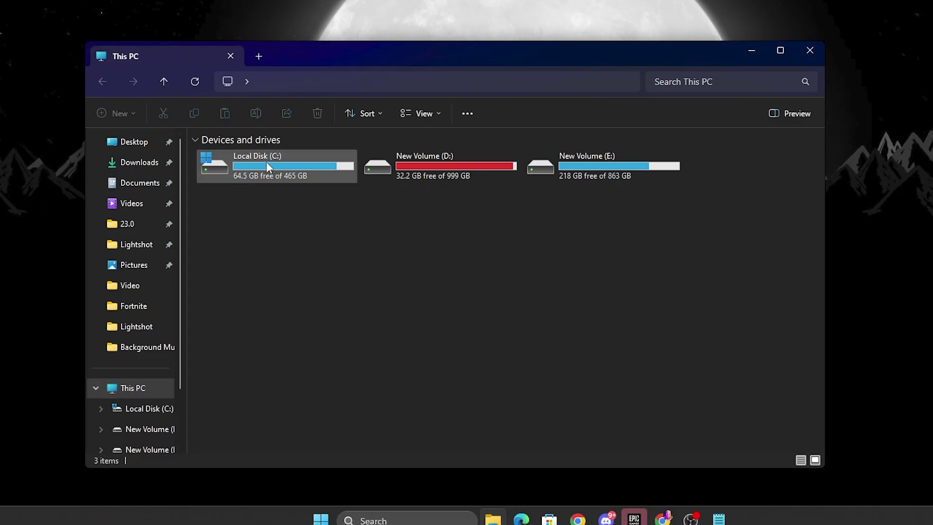
pyautogui.click(285, 170)
pyautogui.doubleClick(286, 167)
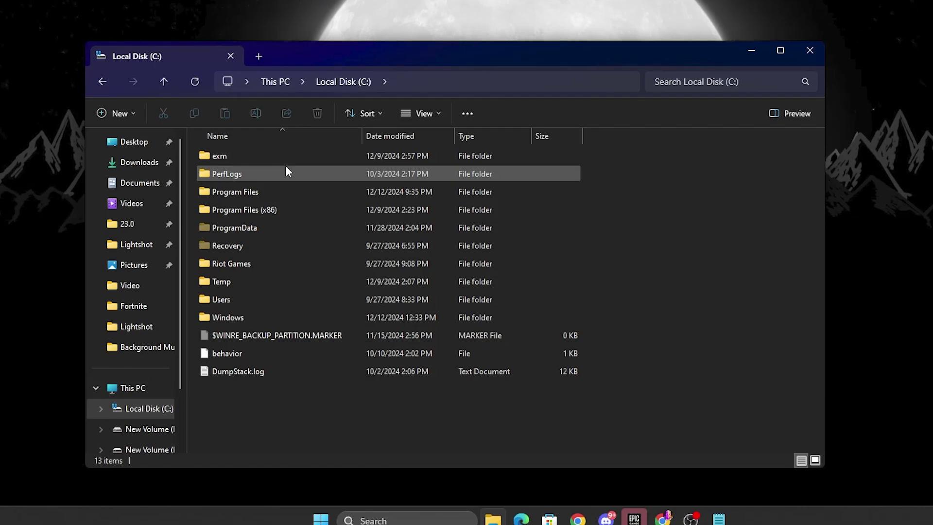
pyautogui.doubleClick(252, 193)
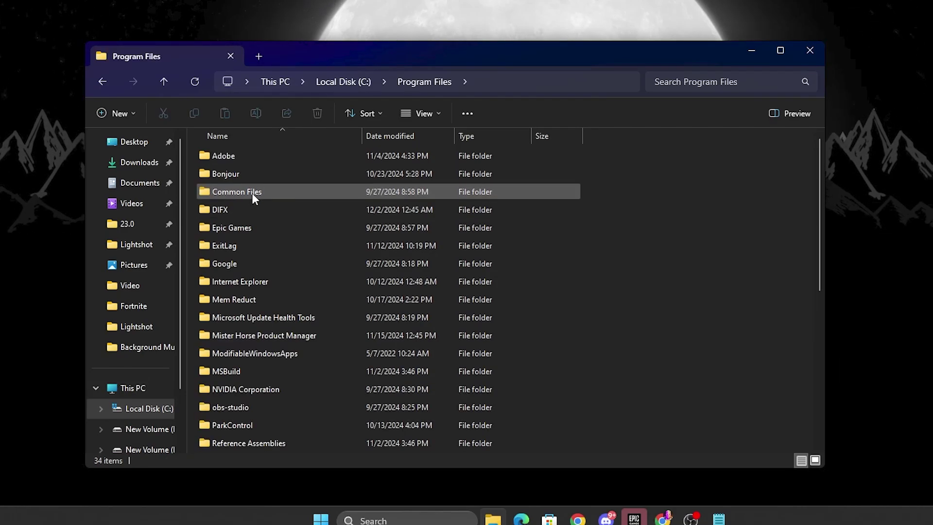
pyautogui.doubleClick(235, 228)
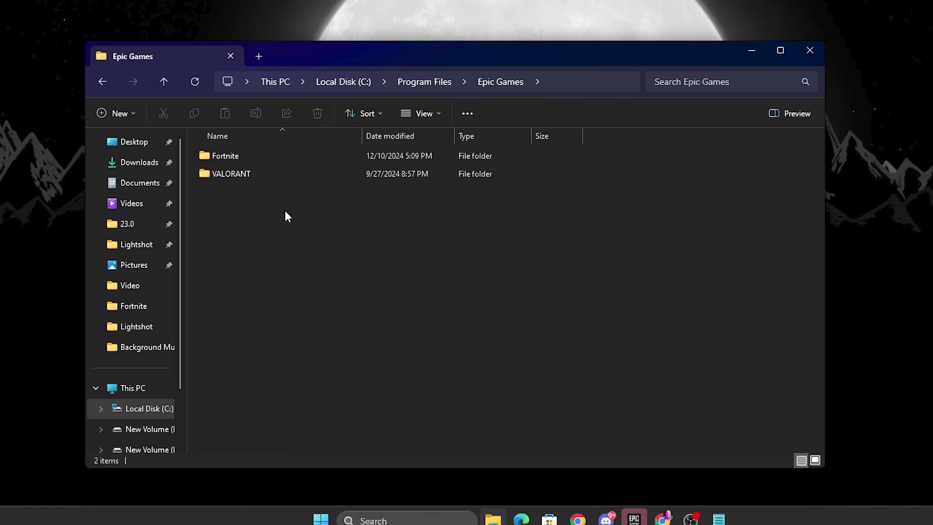
pyautogui.doubleClick(241, 155)
pyautogui.doubleClick(254, 209)
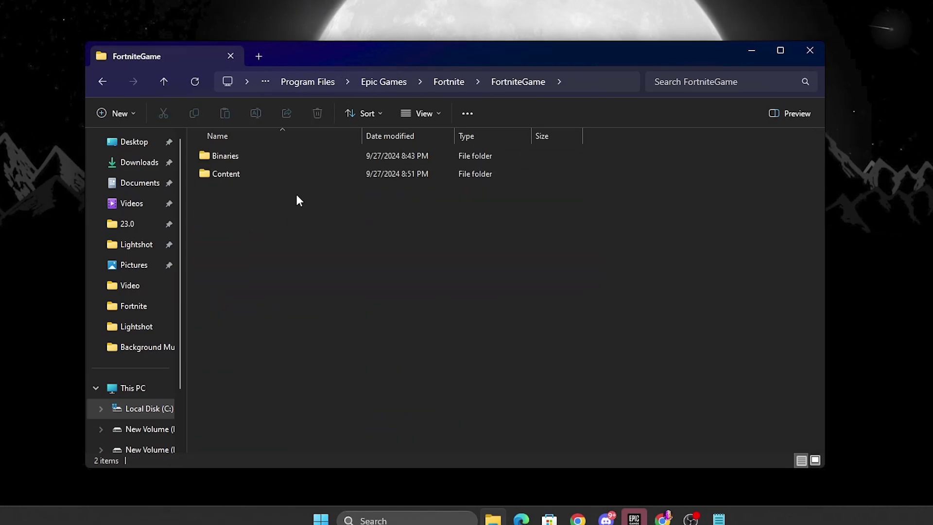
pyautogui.doubleClick(233, 155)
pyautogui.doubleClick(253, 175)
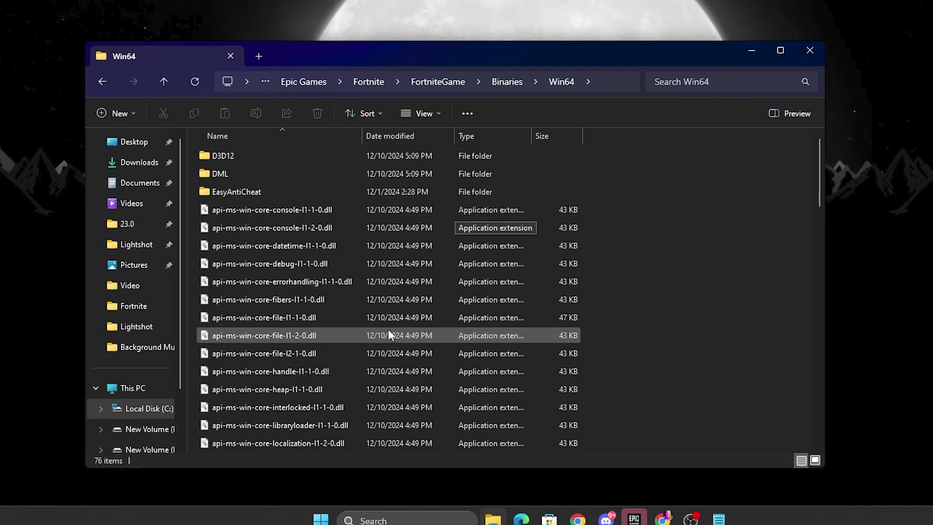
pyautogui.scroll(-18, 444, 247)
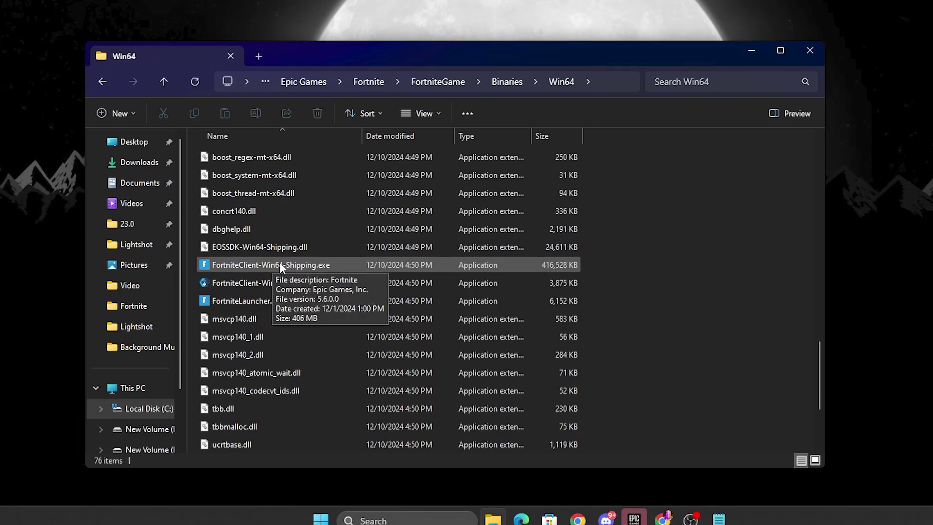
# In FortniteClient-Win64-Shipping.exe's Compatibility settings, override high DPI scaling with Application
pyautogui.rightClick(242, 265)
pyautogui.click(282, 253)
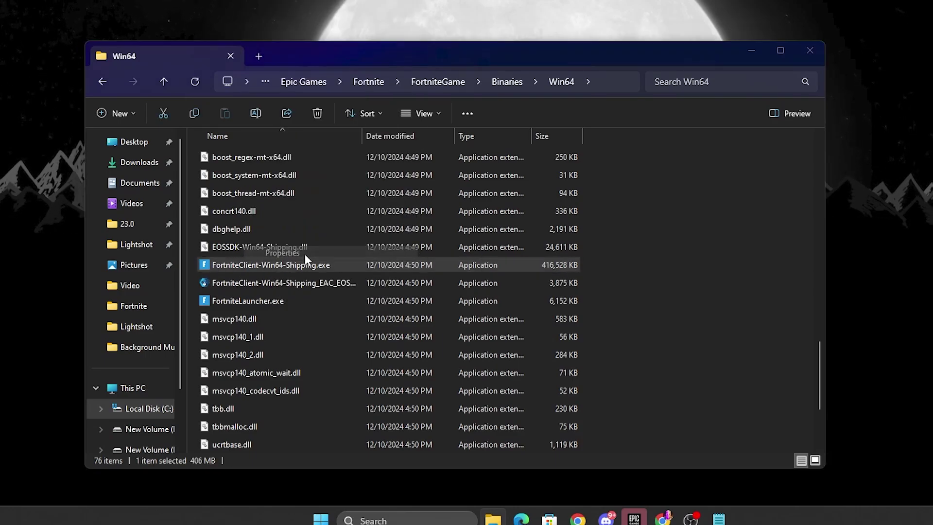
pyautogui.moveTo(338, 146); pyautogui.dragTo(365, 72)
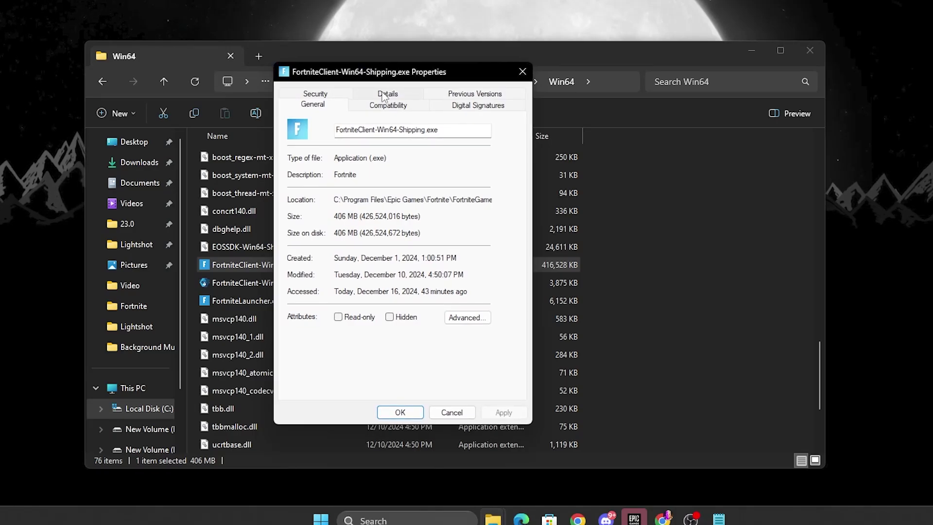
pyautogui.click(387, 105)
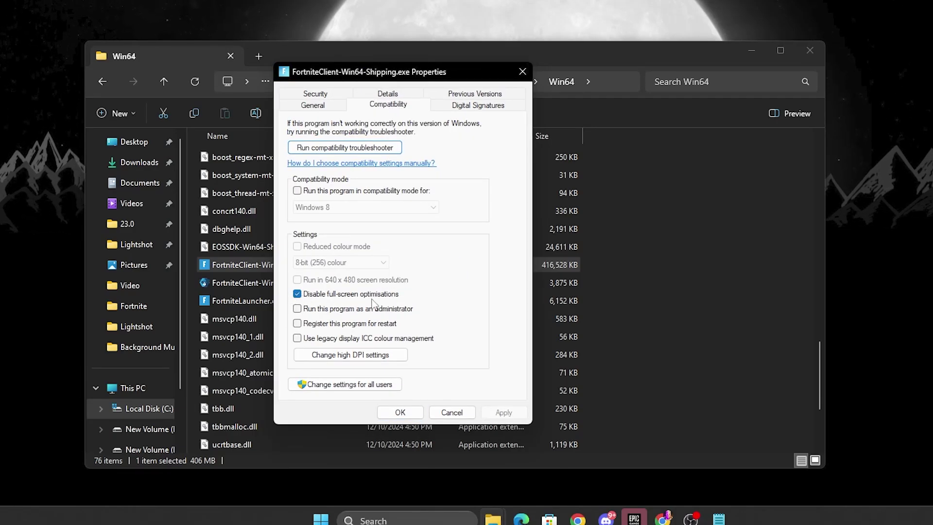
pyautogui.click(359, 354)
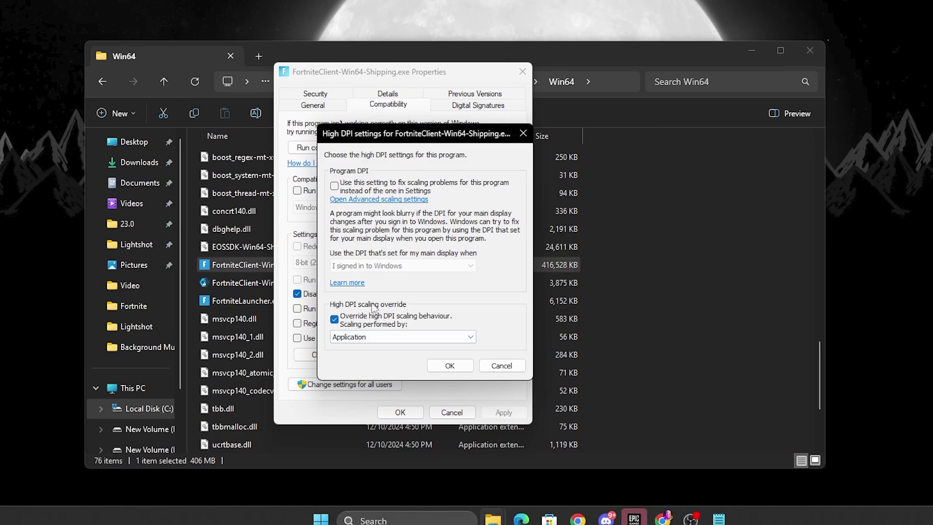
pyautogui.click(439, 365)
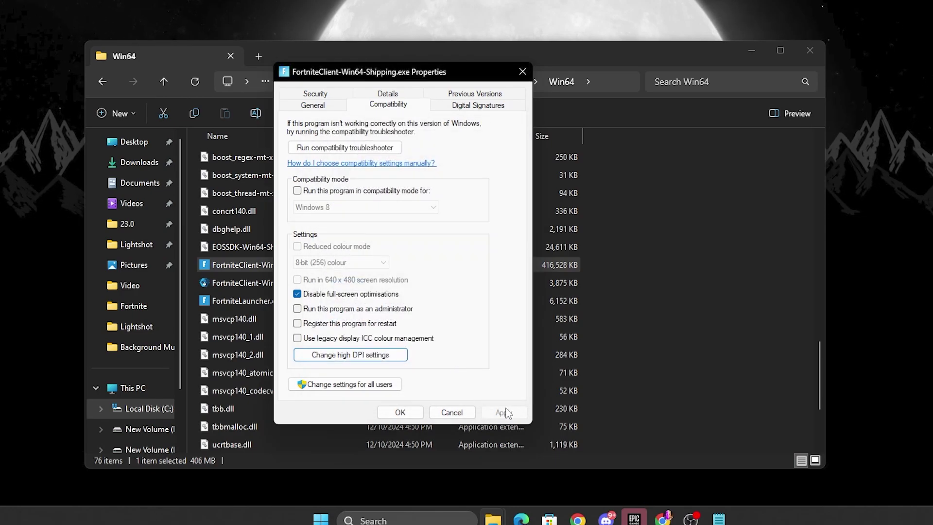
pyautogui.click(411, 414)
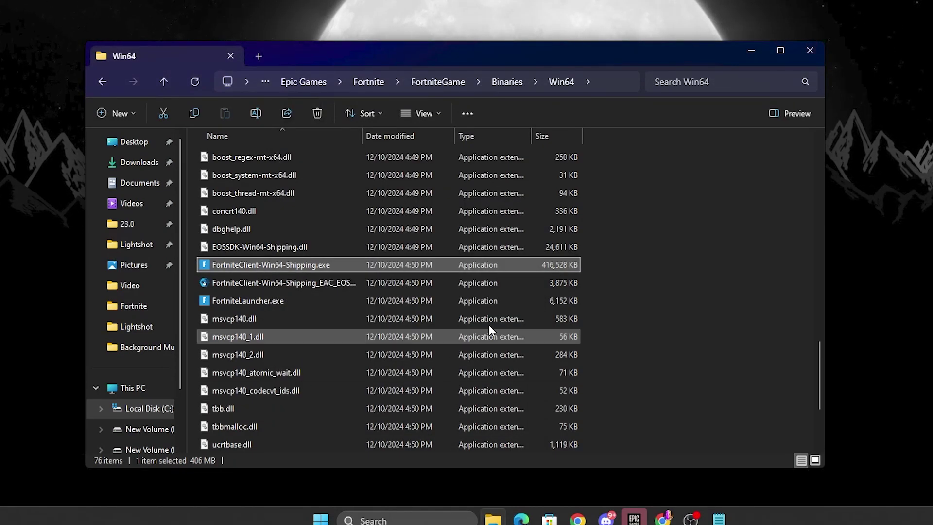
pyautogui.moveTo(604, 262); pyautogui.dragTo(389, 296)
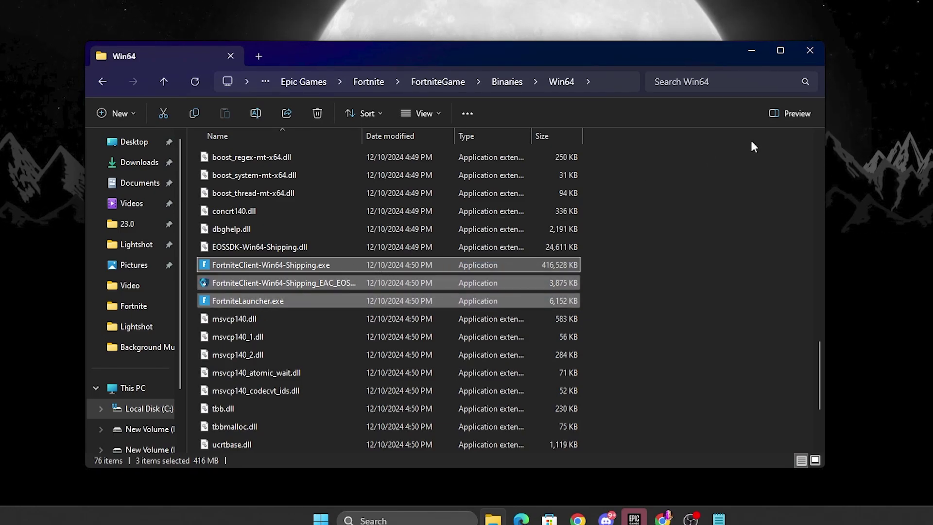
# Close the Win64 window and open the Fortnite Priority folder on the desktop
pyautogui.click(818, 47)
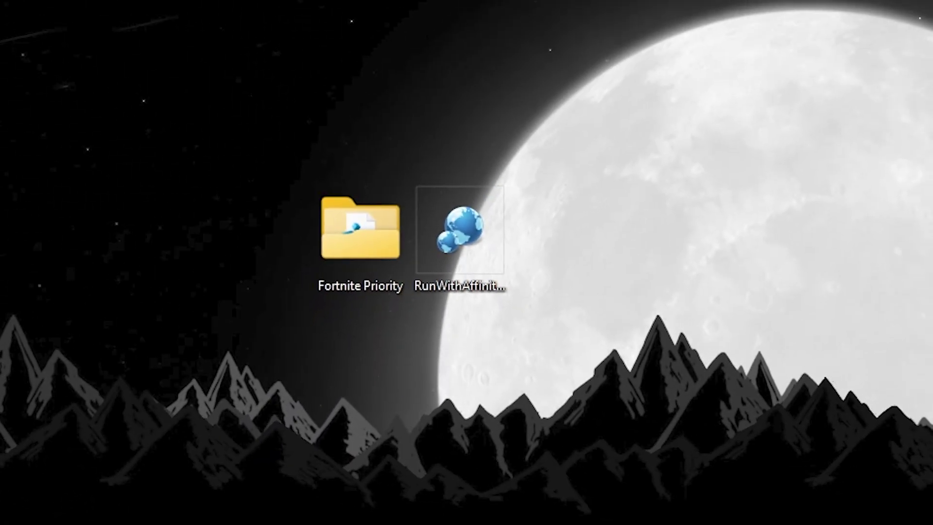
pyautogui.moveTo(254, 140); pyautogui.dragTo(584, 381)
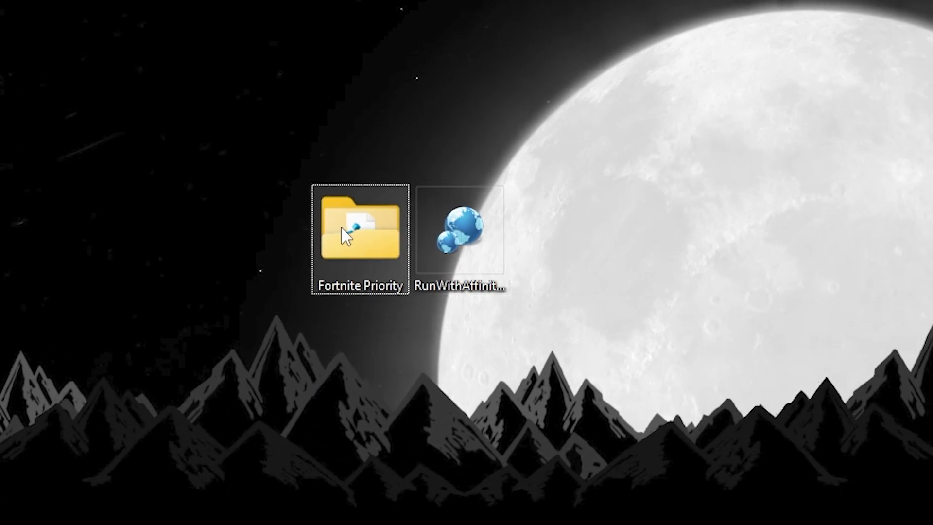
pyautogui.doubleClick(367, 209)
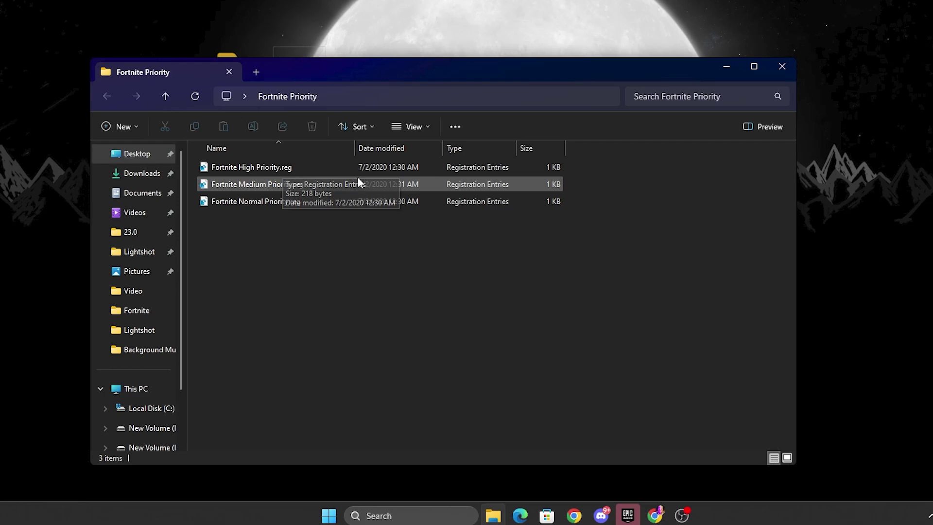
# Merge Fortnite Medium Priority.reg into the registry, accepting the UAC and merge warnings
pyautogui.doubleClick(264, 184)
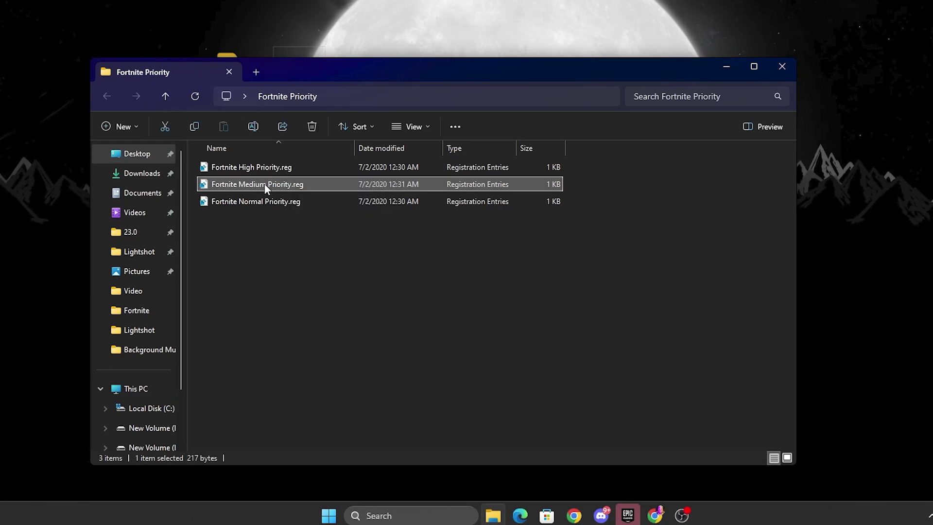
pyautogui.click(387, 388)
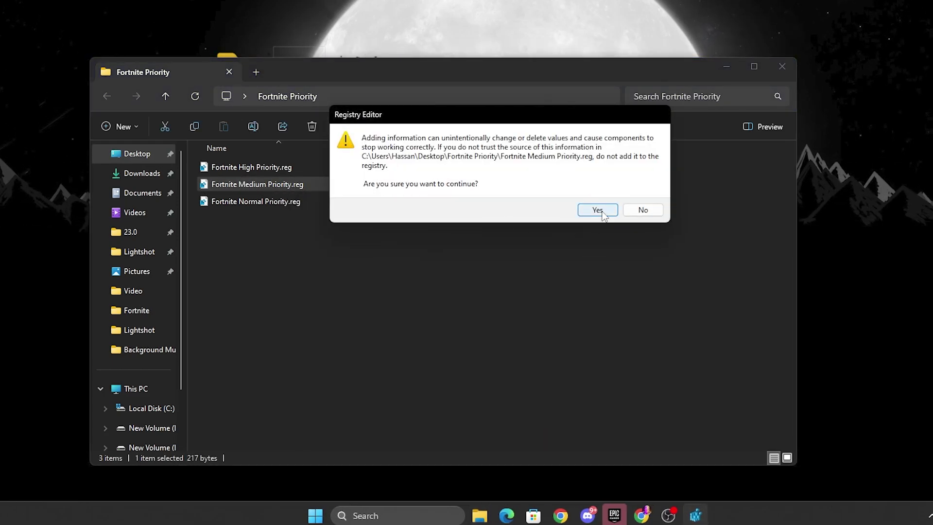
pyautogui.click(591, 208)
pyautogui.click(644, 192)
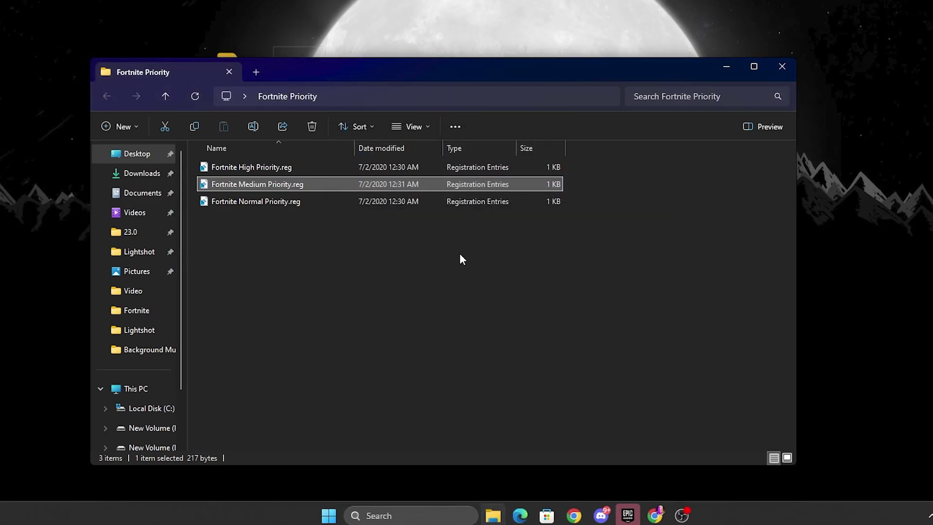